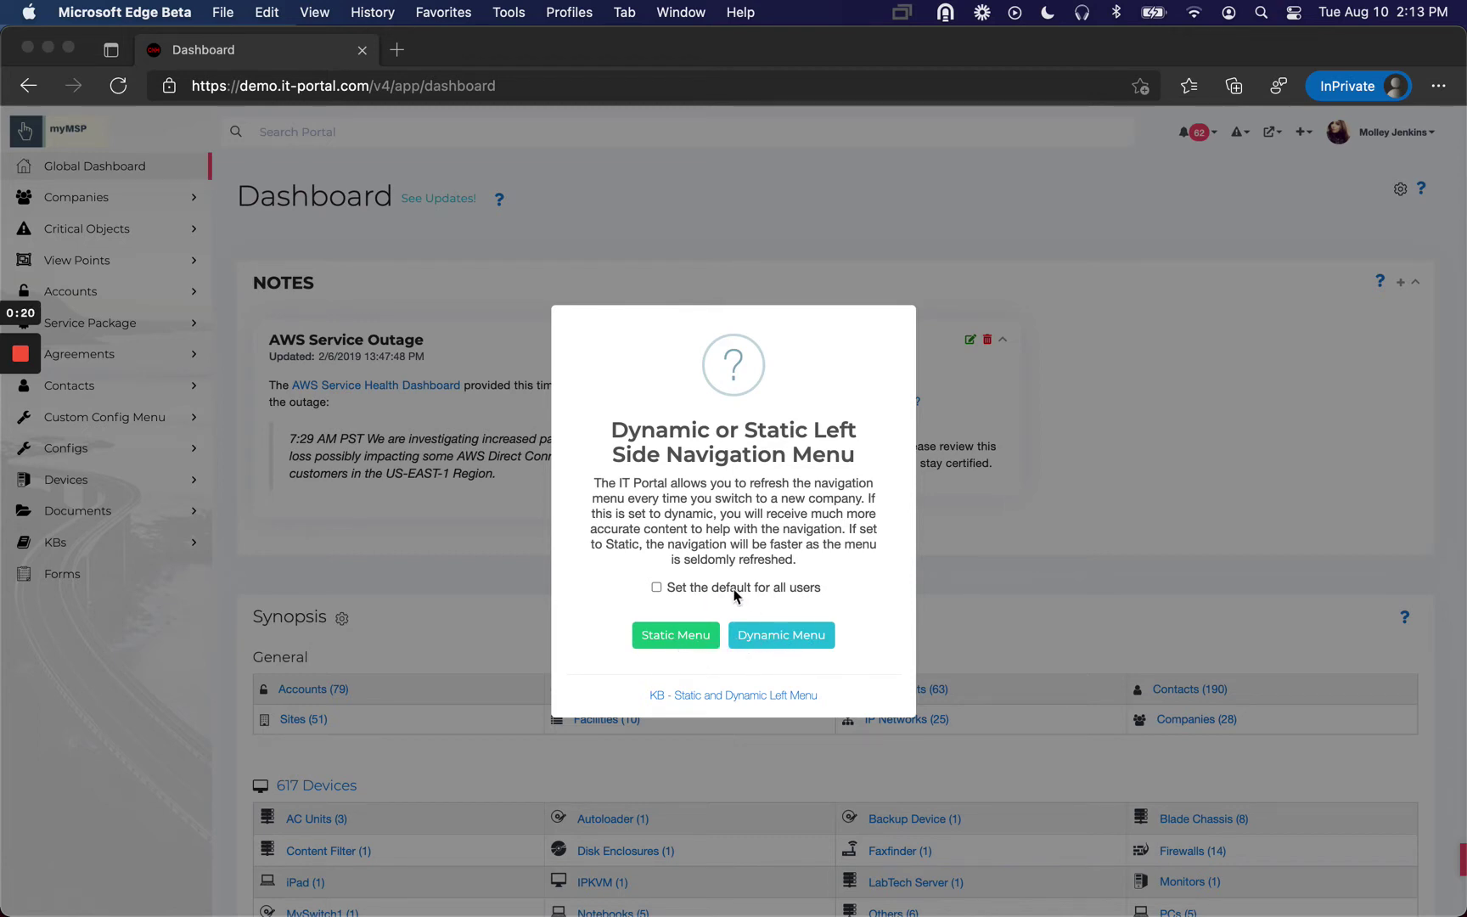
Choose Static Menu in the Dynamic or Static Left Side Navigation Menu dialog.
click(784, 637)
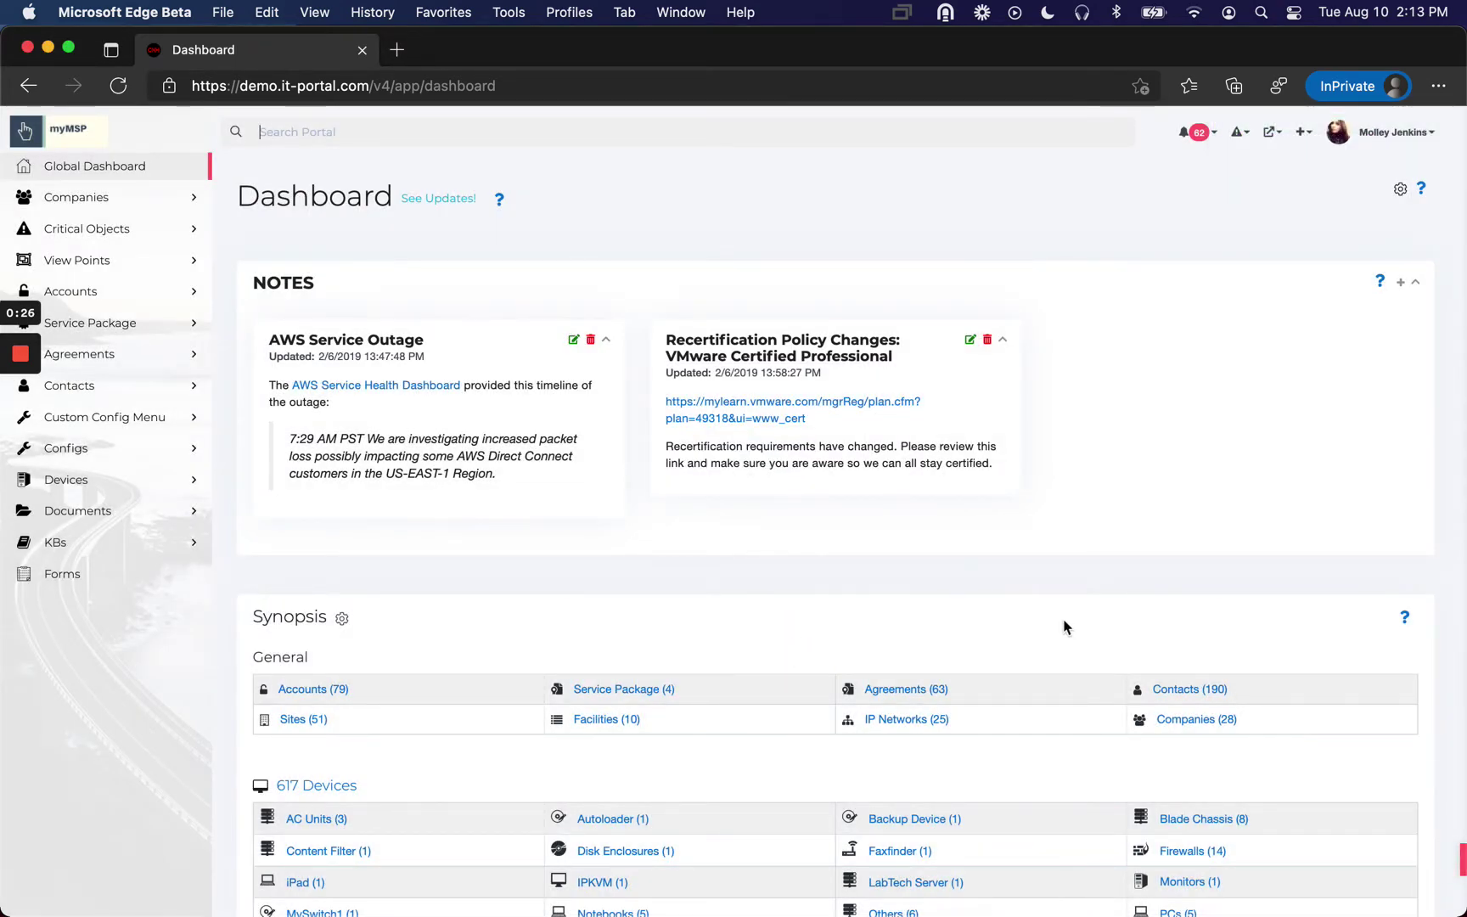
Expand Documents in the sidebar and begin a portal search for cd\acme.
click(101, 517)
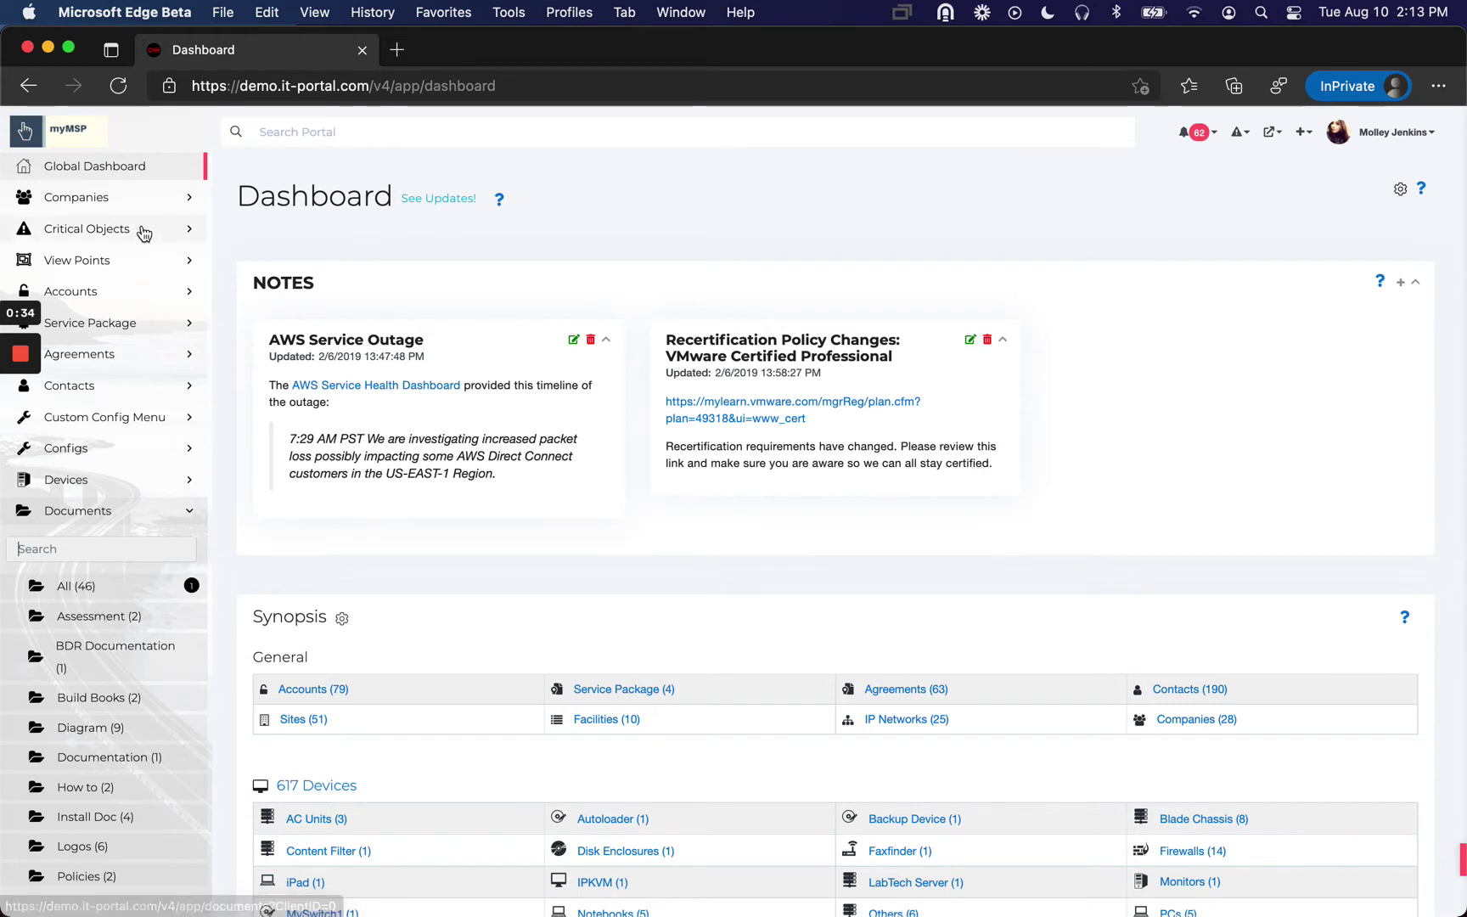
click(294, 132)
text(cd\ac)
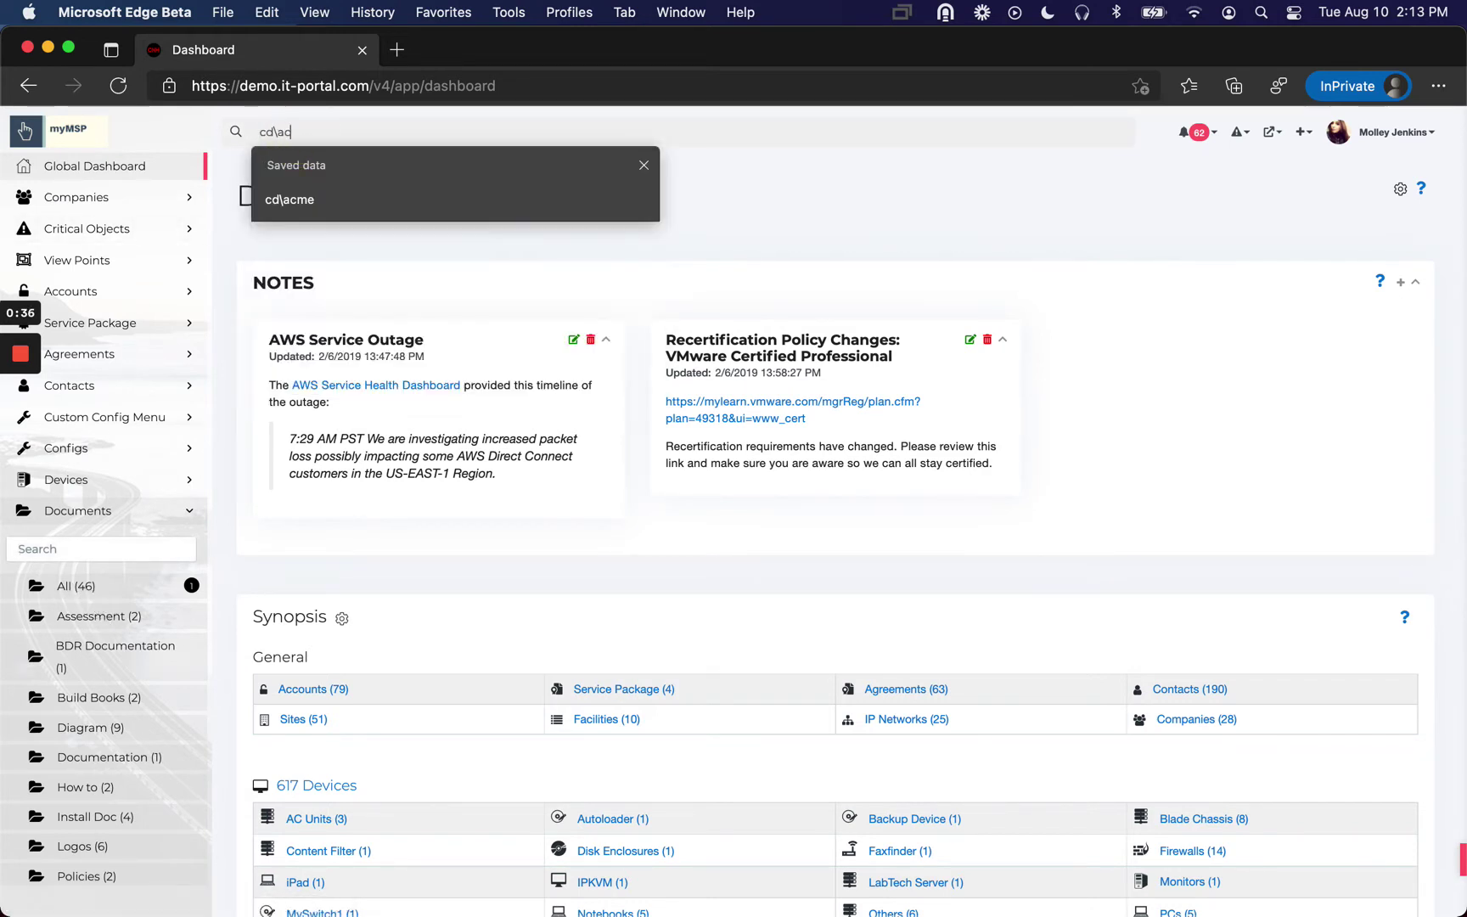
text(me)
Open the ACME client page, dismiss its note, view its document folders, then return to Global Dashboard.
key(Return)
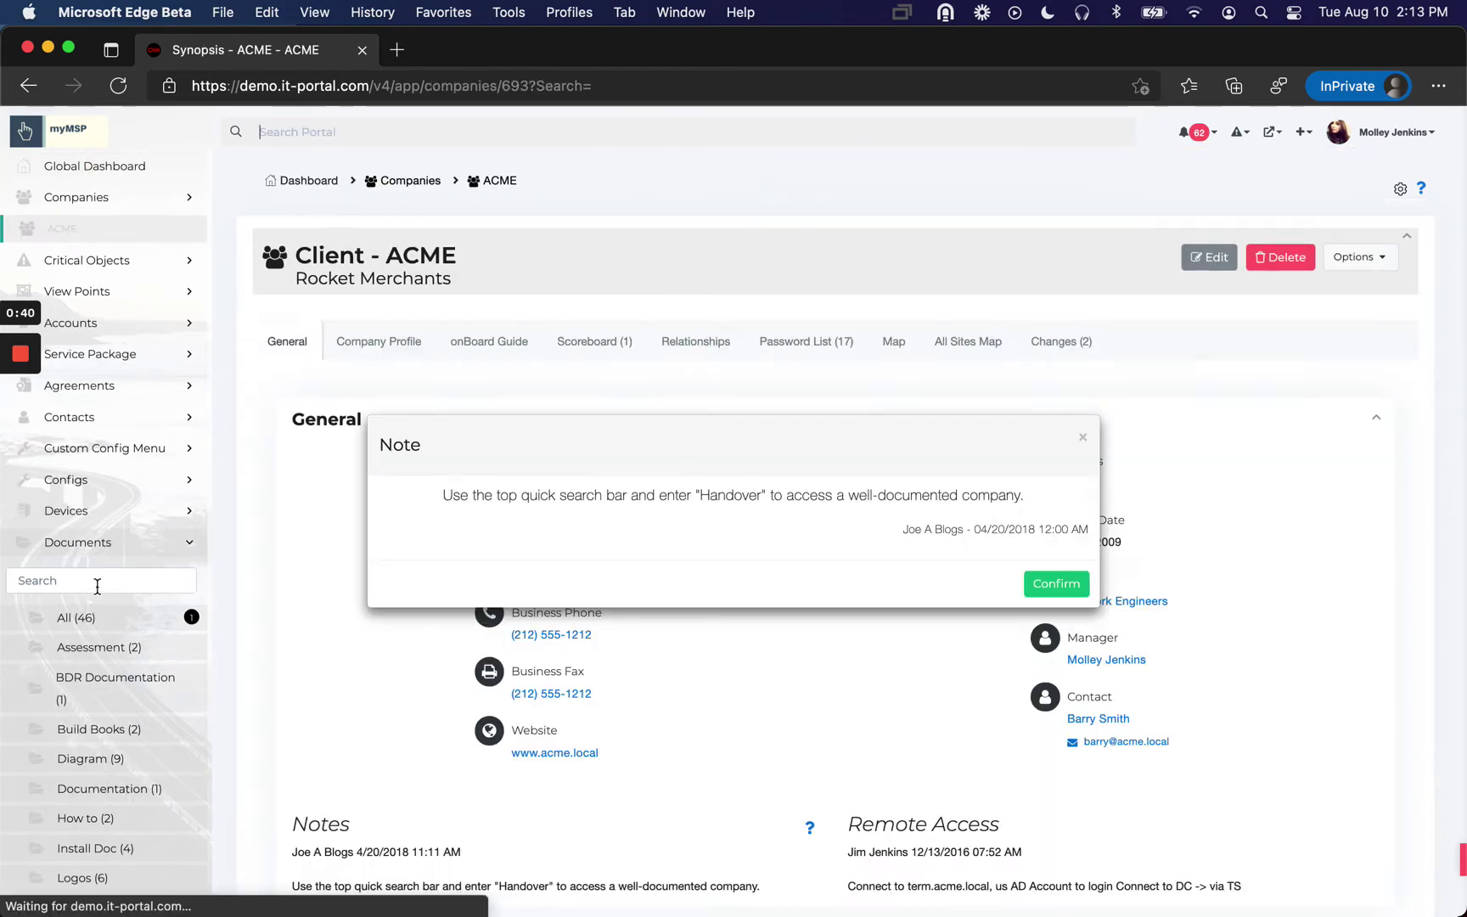
click(1056, 583)
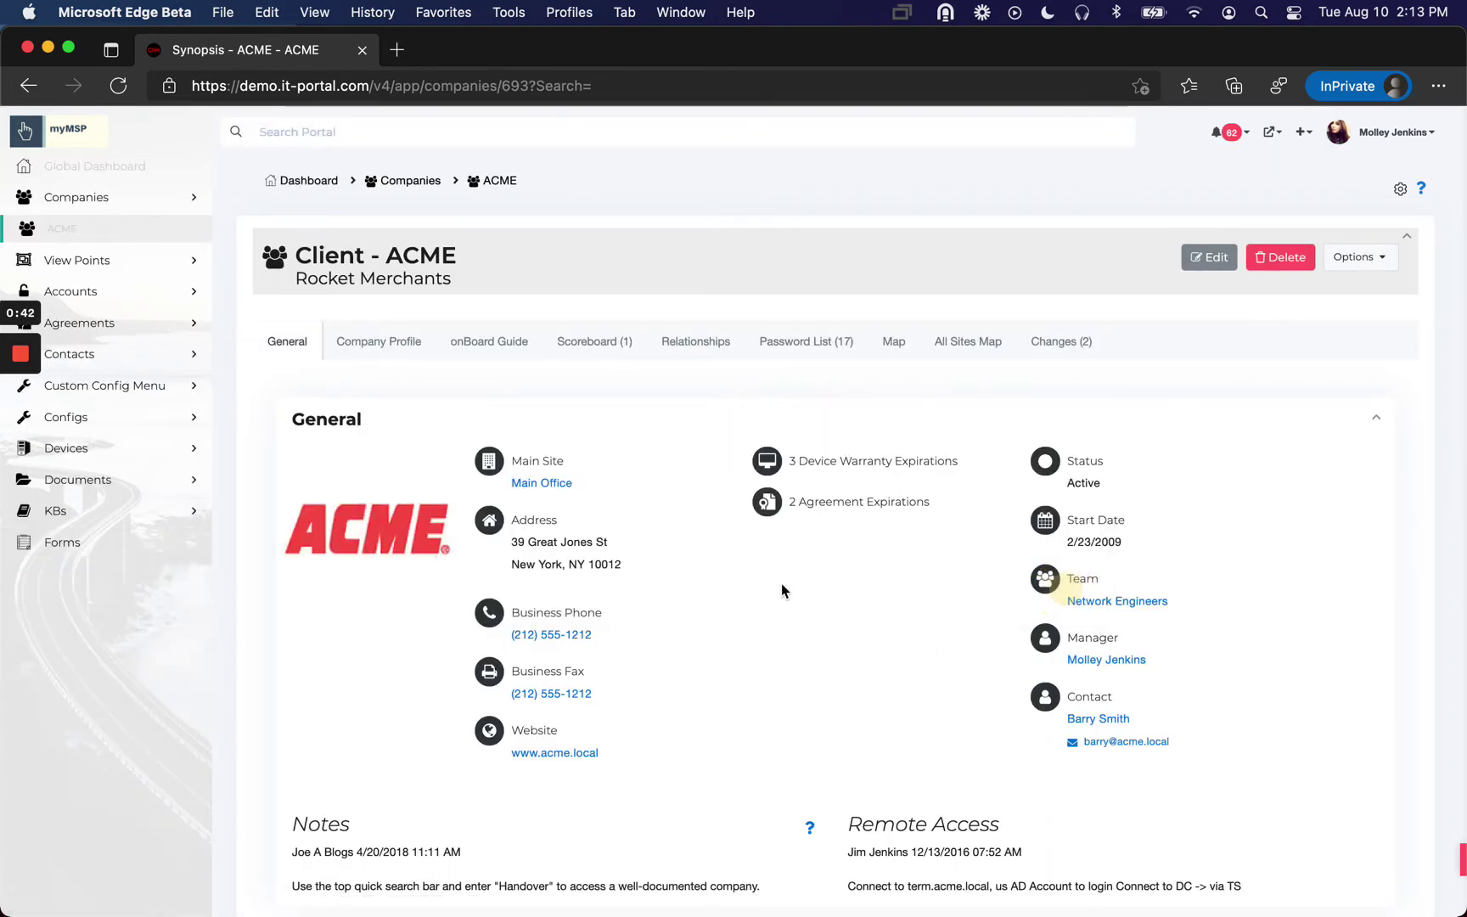
click(69, 480)
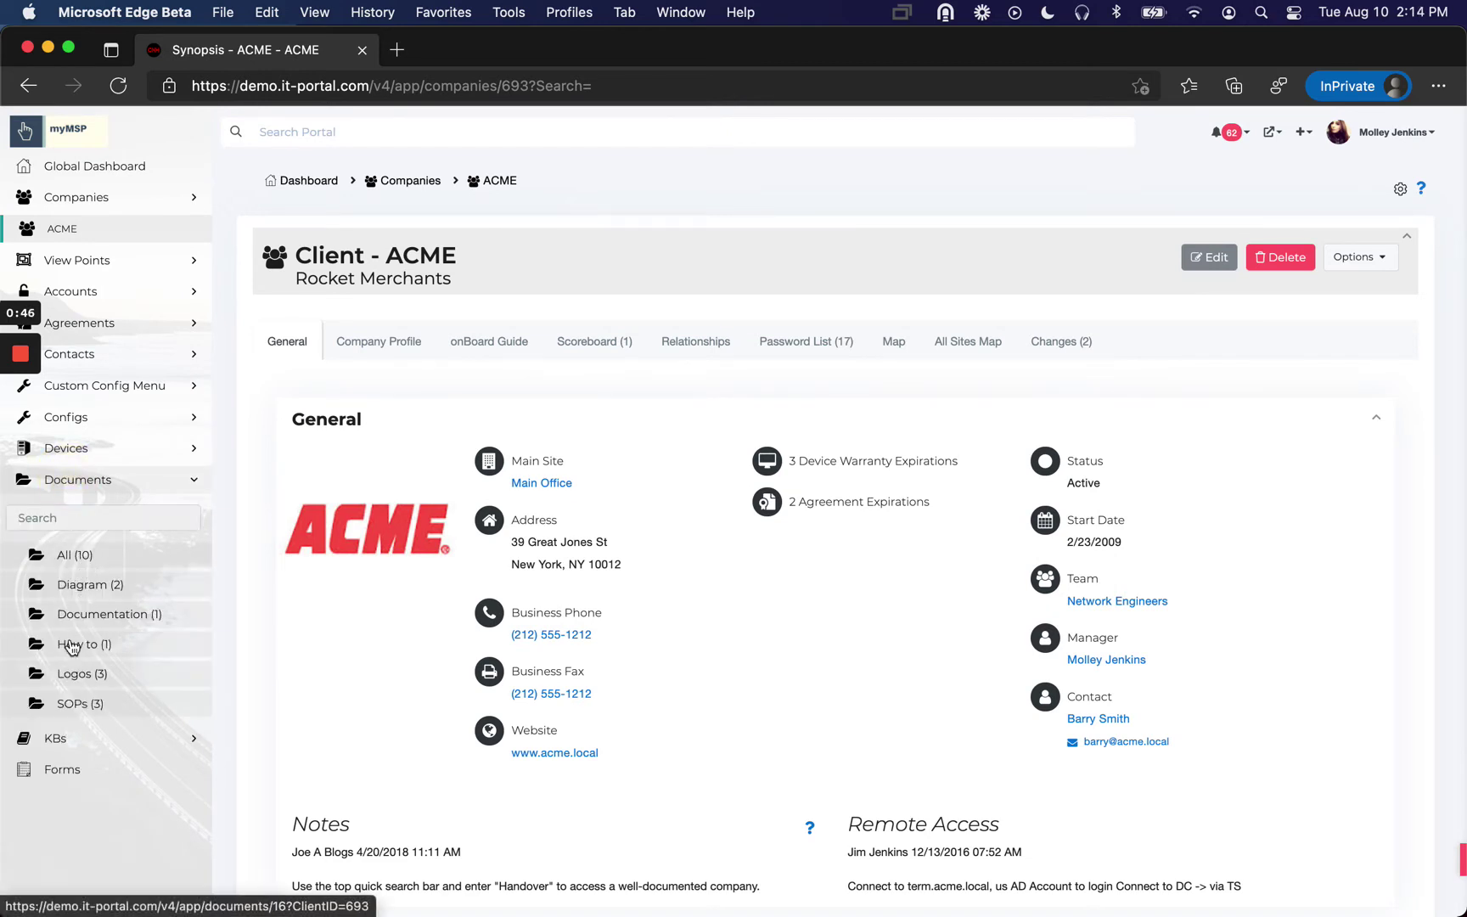
click(124, 172)
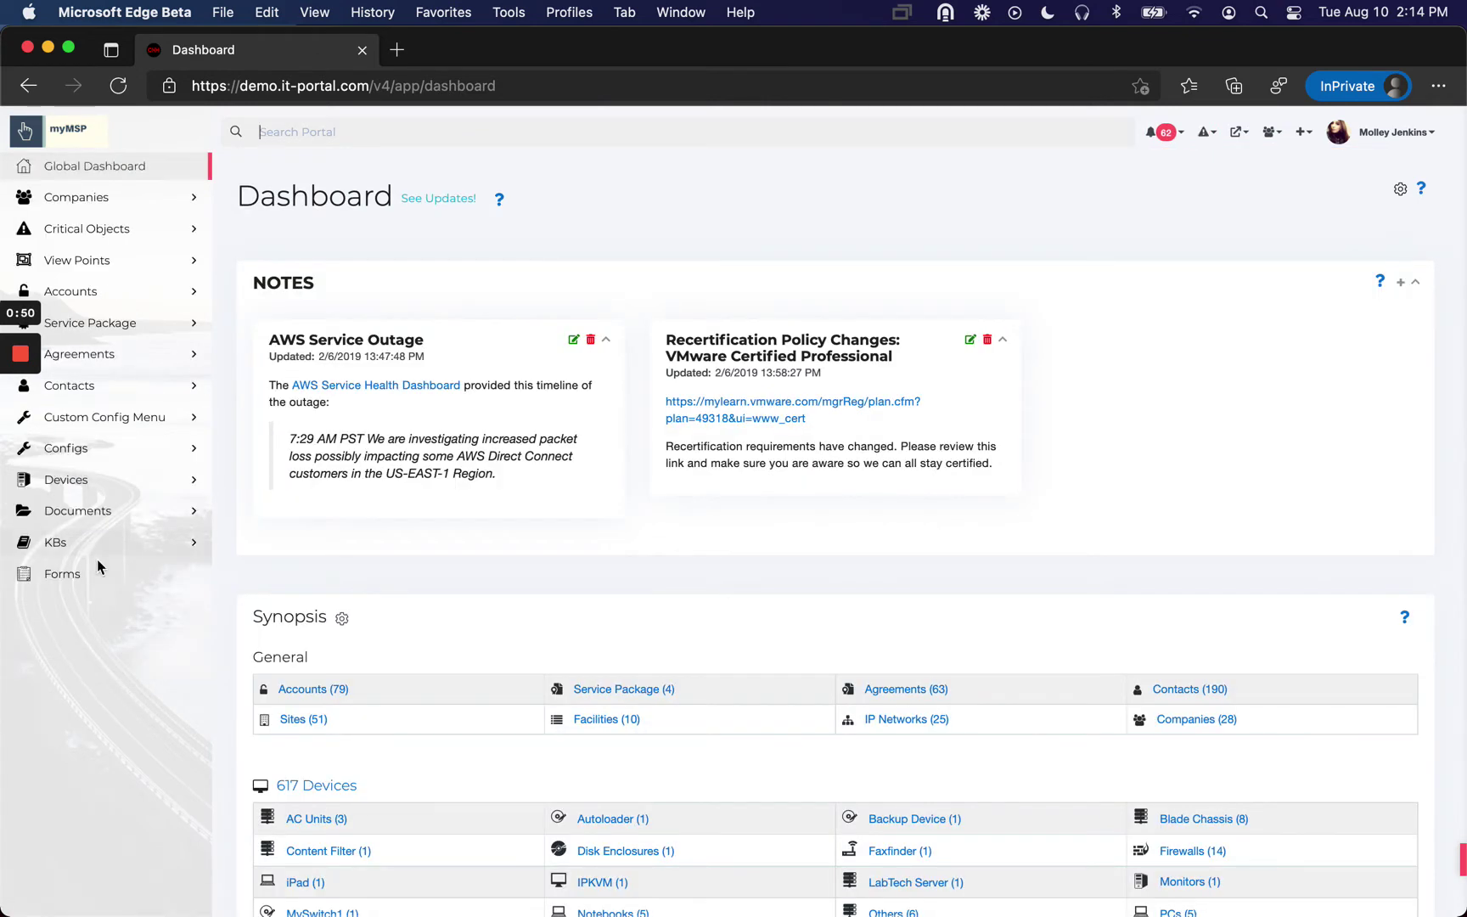
Expand Documents, then tick Static Menu in the Theme Customizer.
click(86, 513)
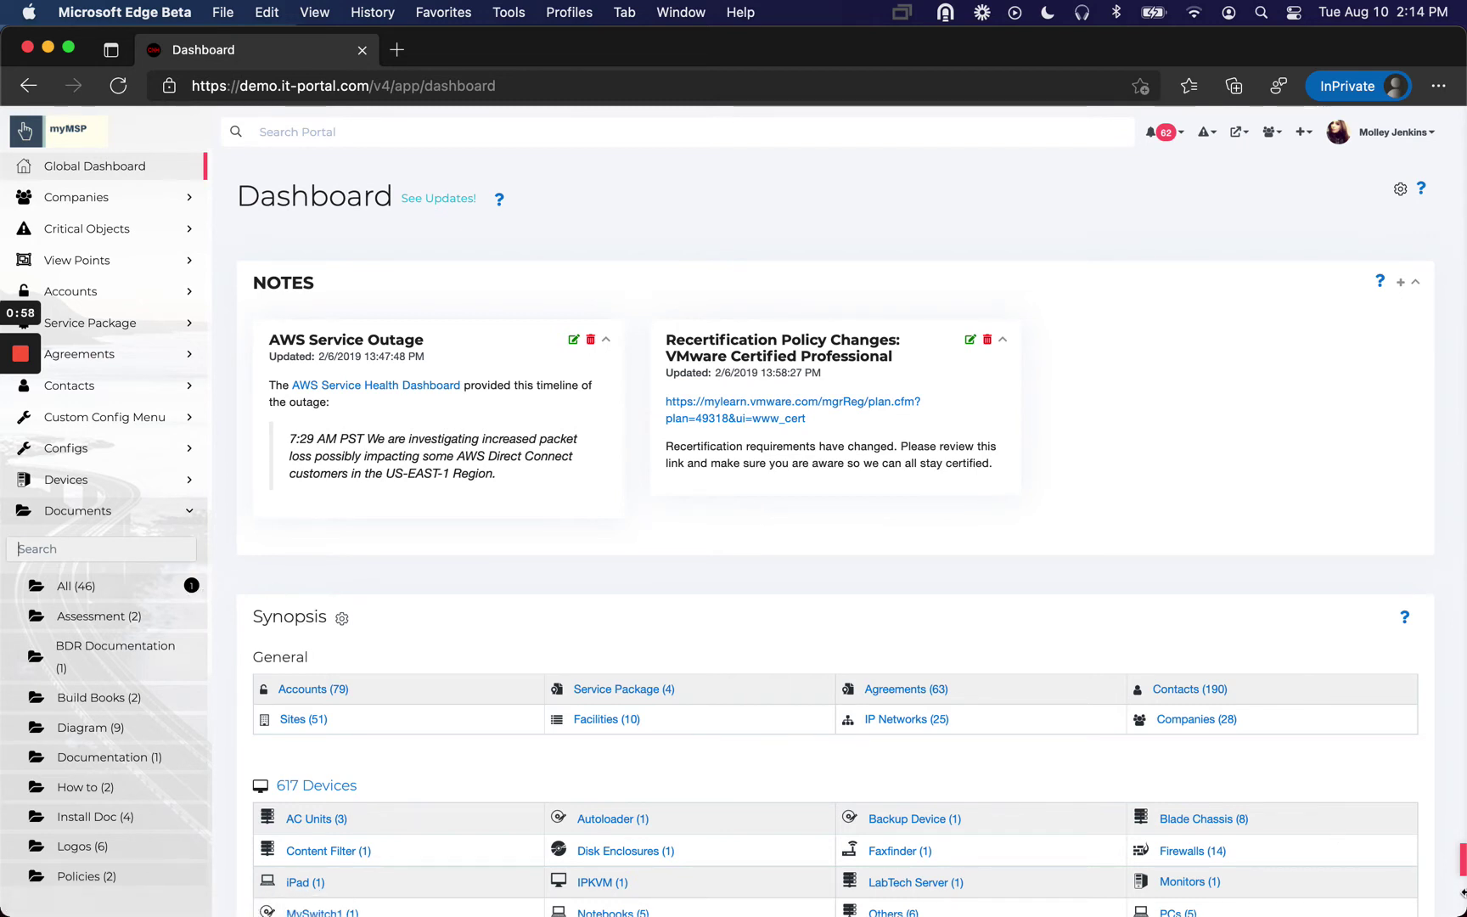
click(1460, 858)
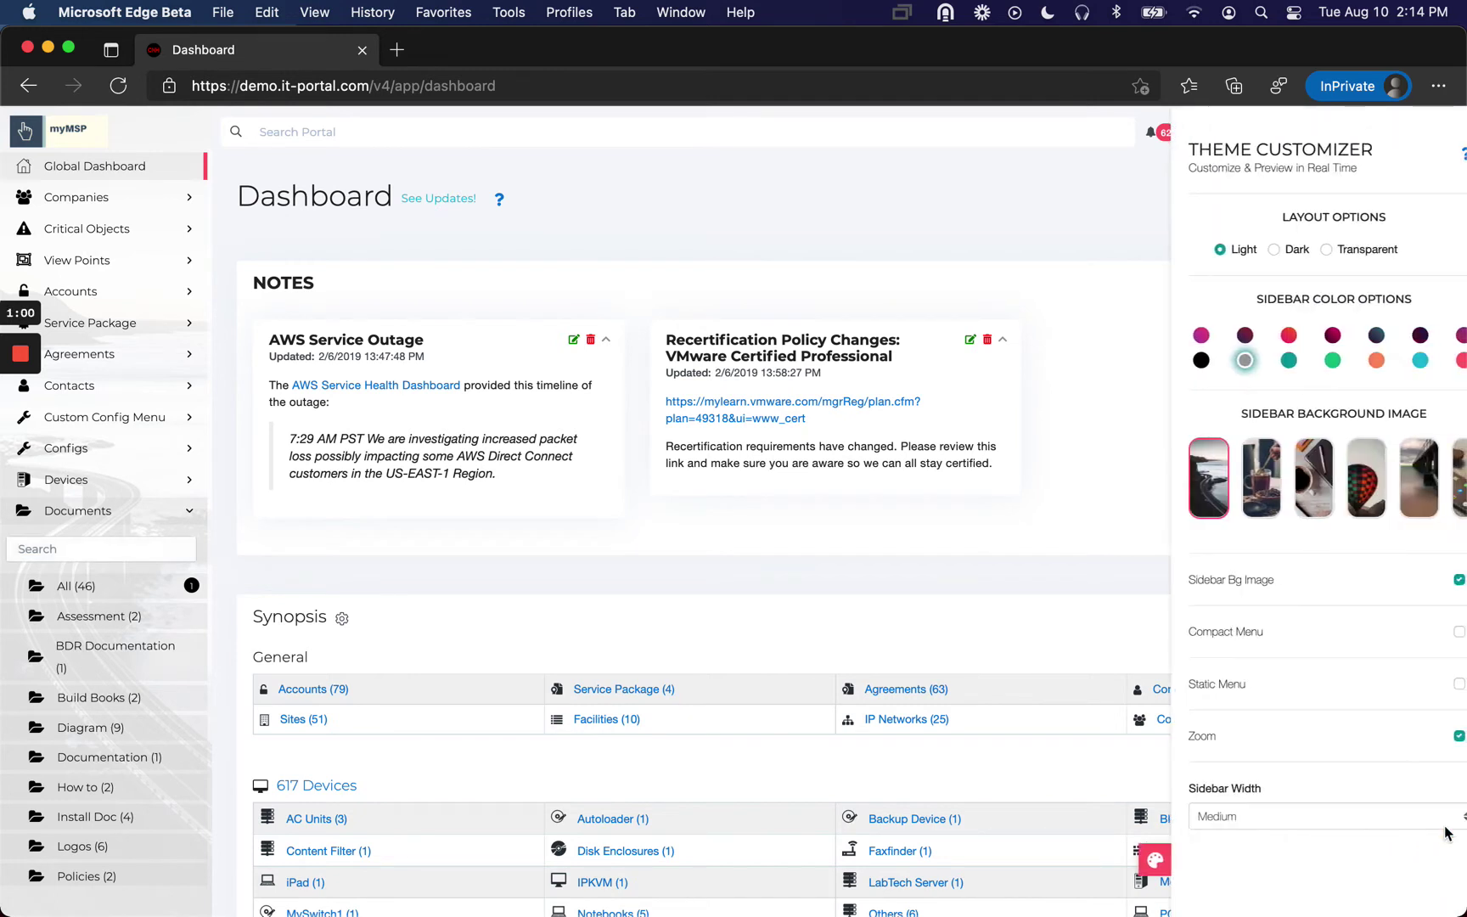
click(1429, 685)
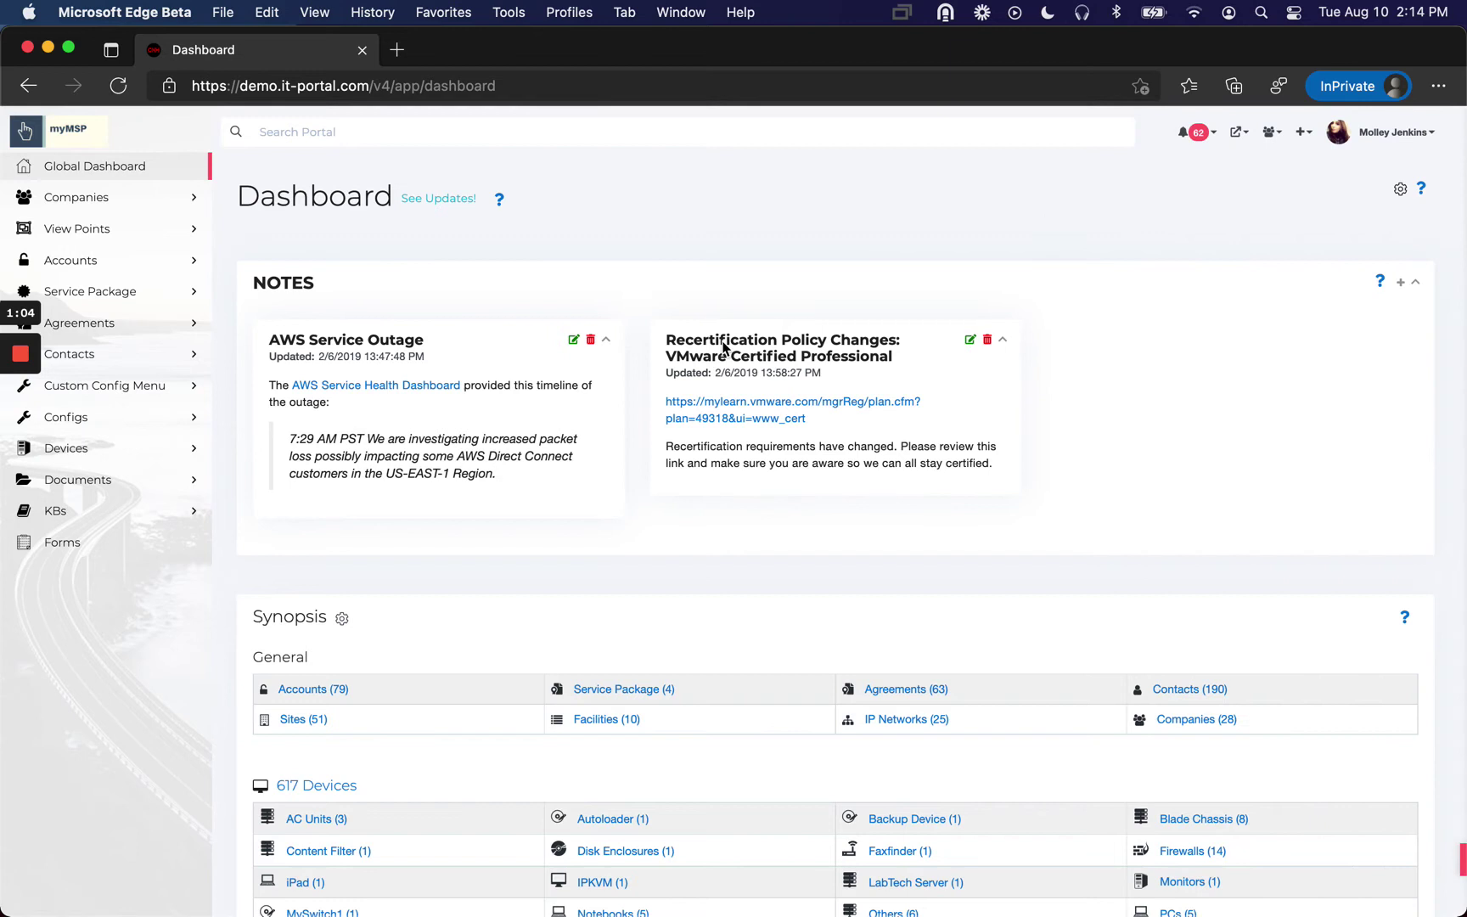
Toggle Documents, then open Handover Mgmt Company through the saved cd\handover search.
click(52, 482)
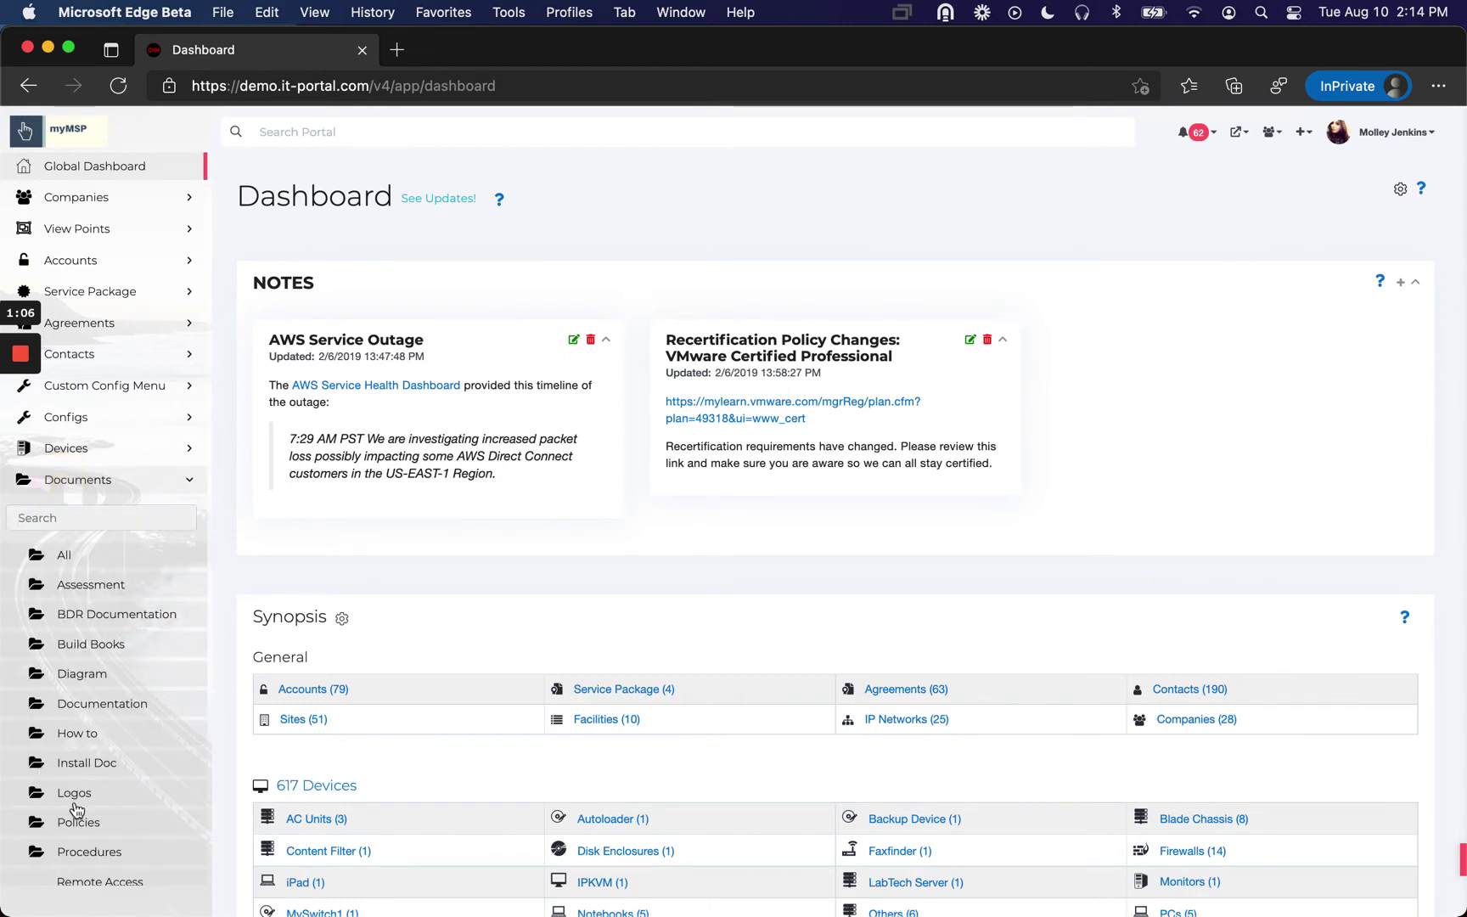
click(98, 482)
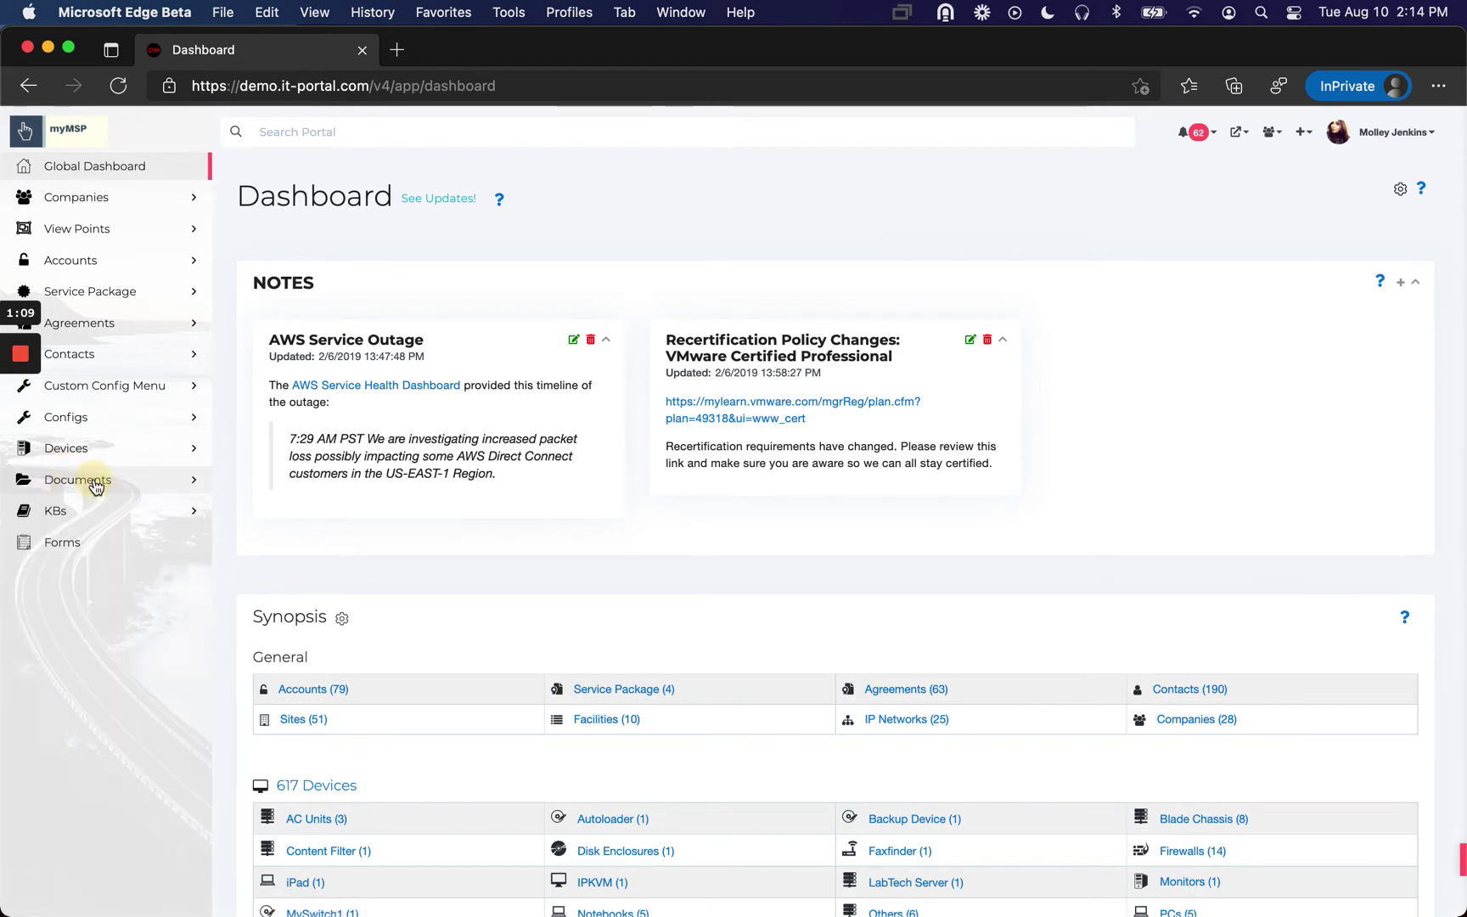
click(344, 132)
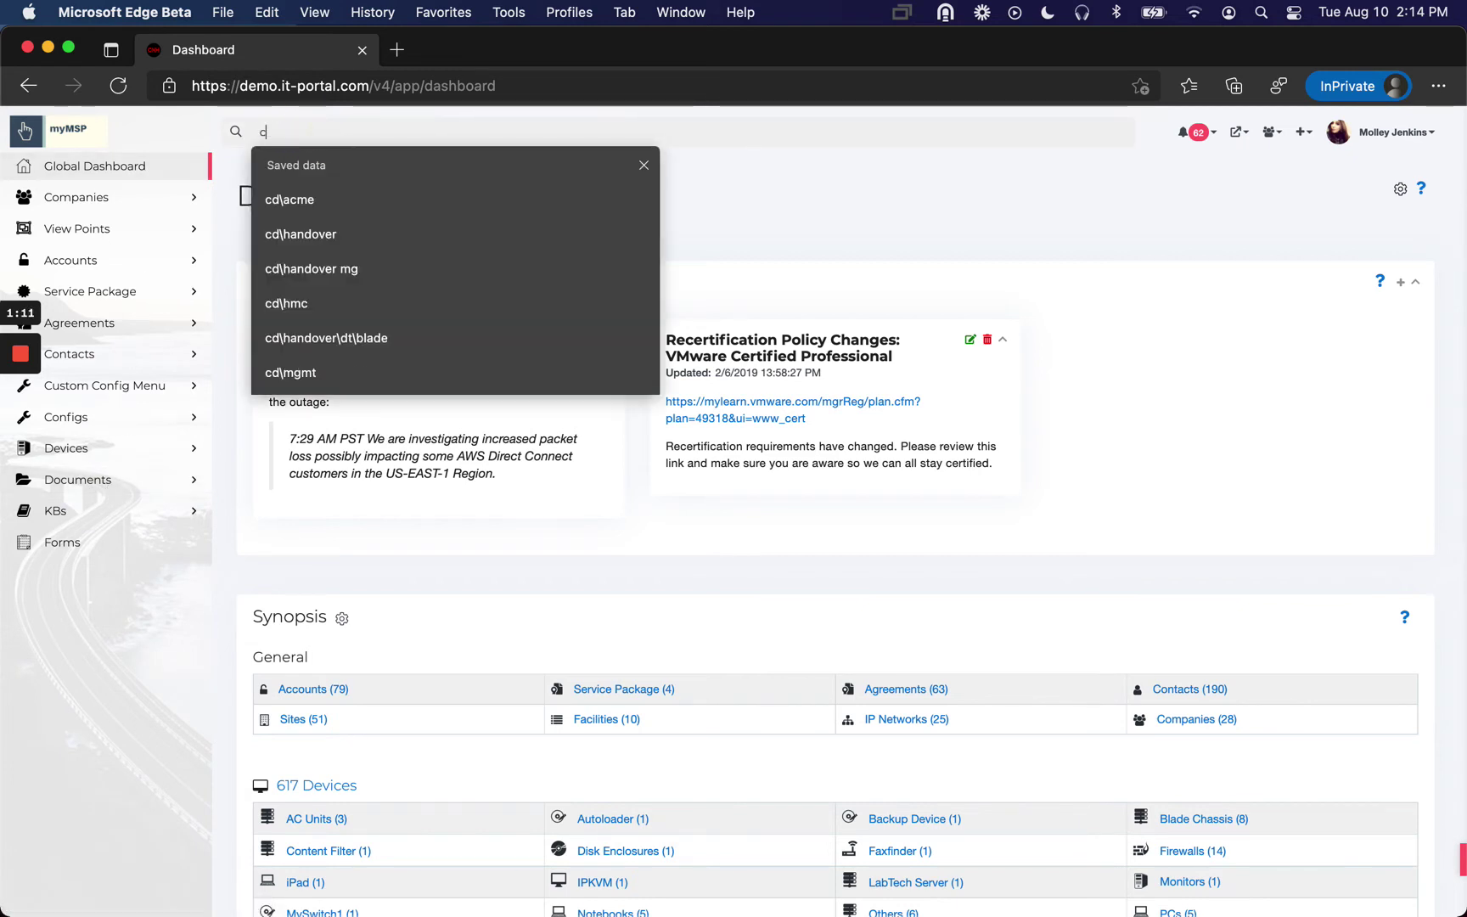
text(cd\handover)
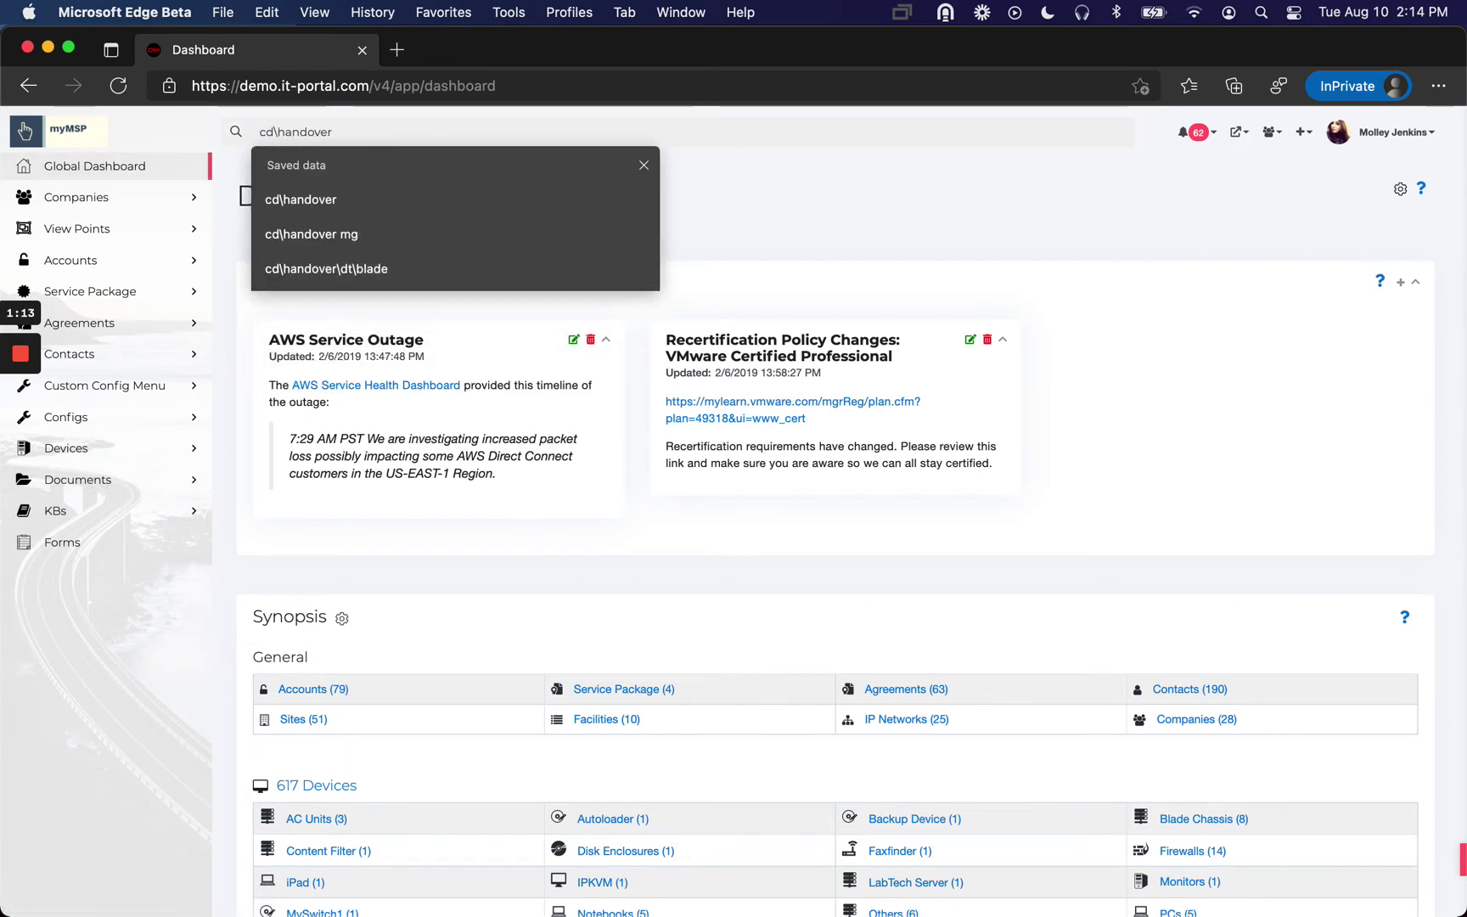
click(365, 189)
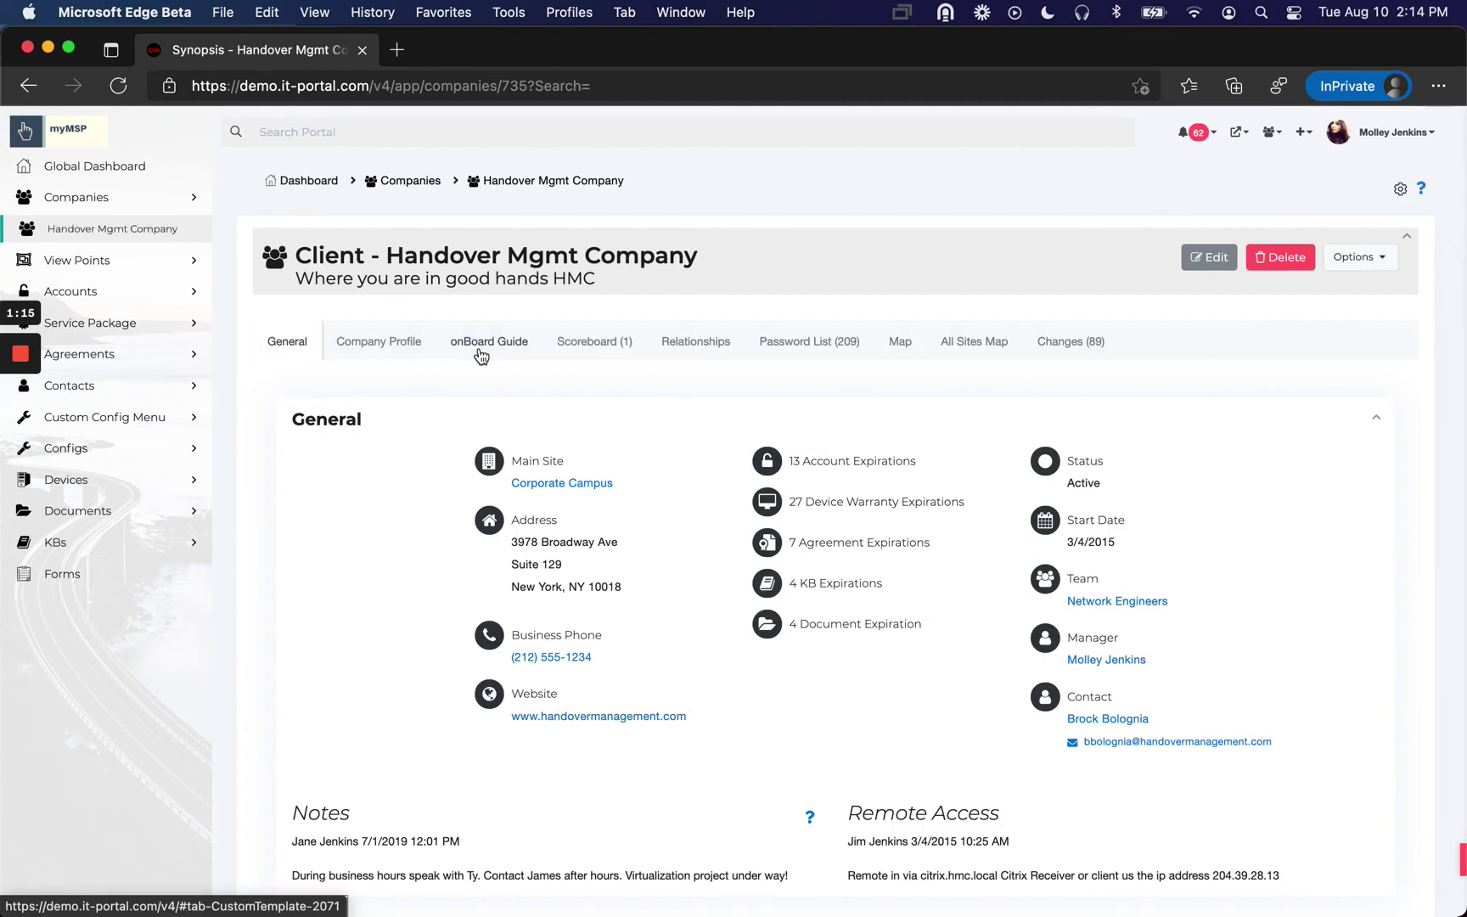
Open the DC-ASA-01 firewall from the Devices section, then collapse and re-expand Devices.
click(66, 480)
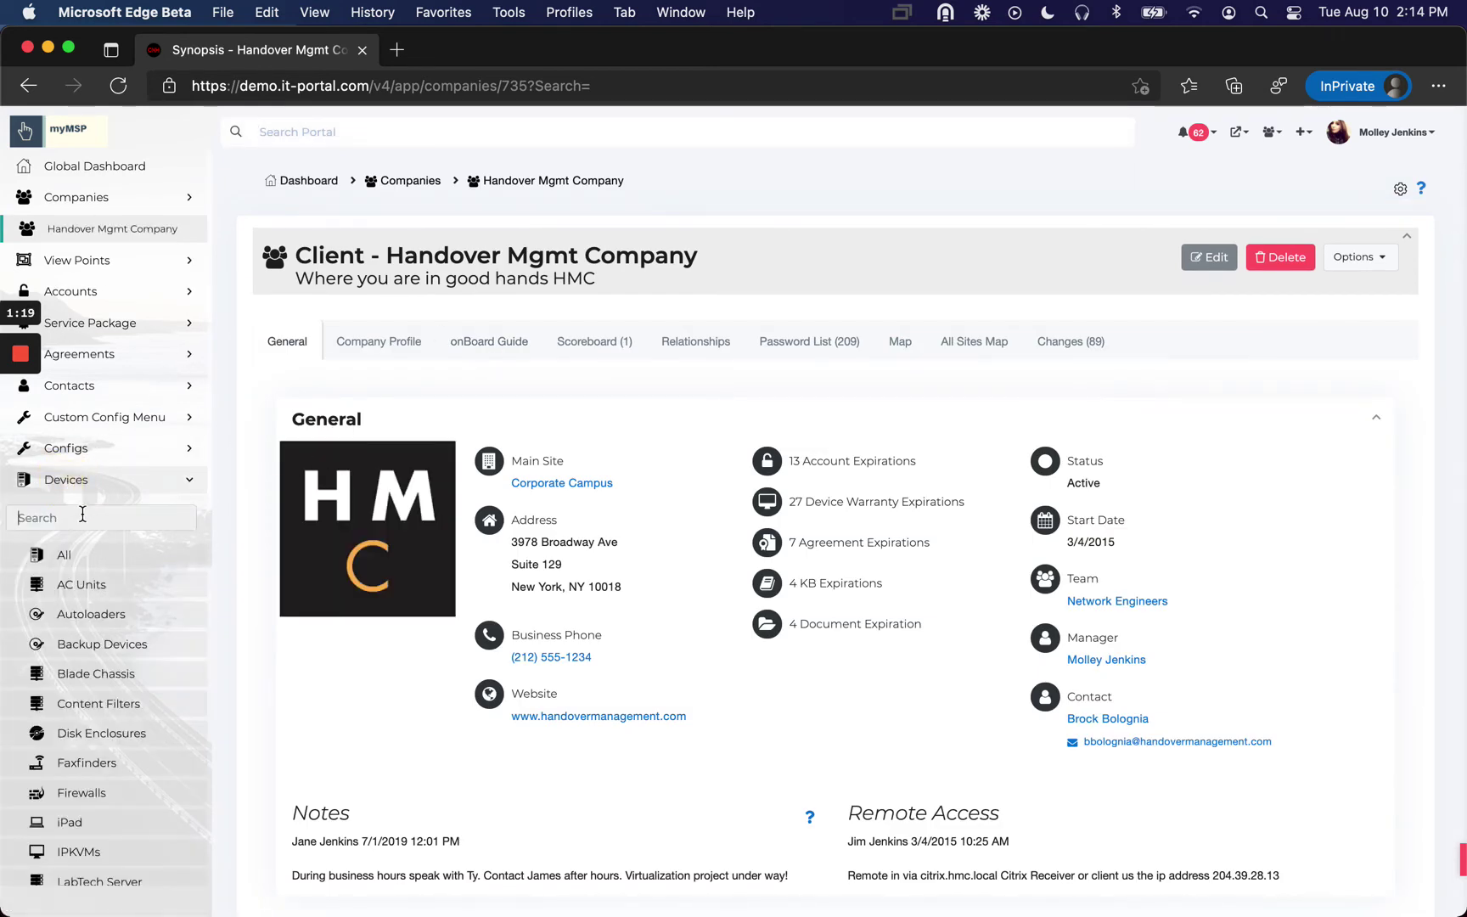
text(firewall)
click(89, 563)
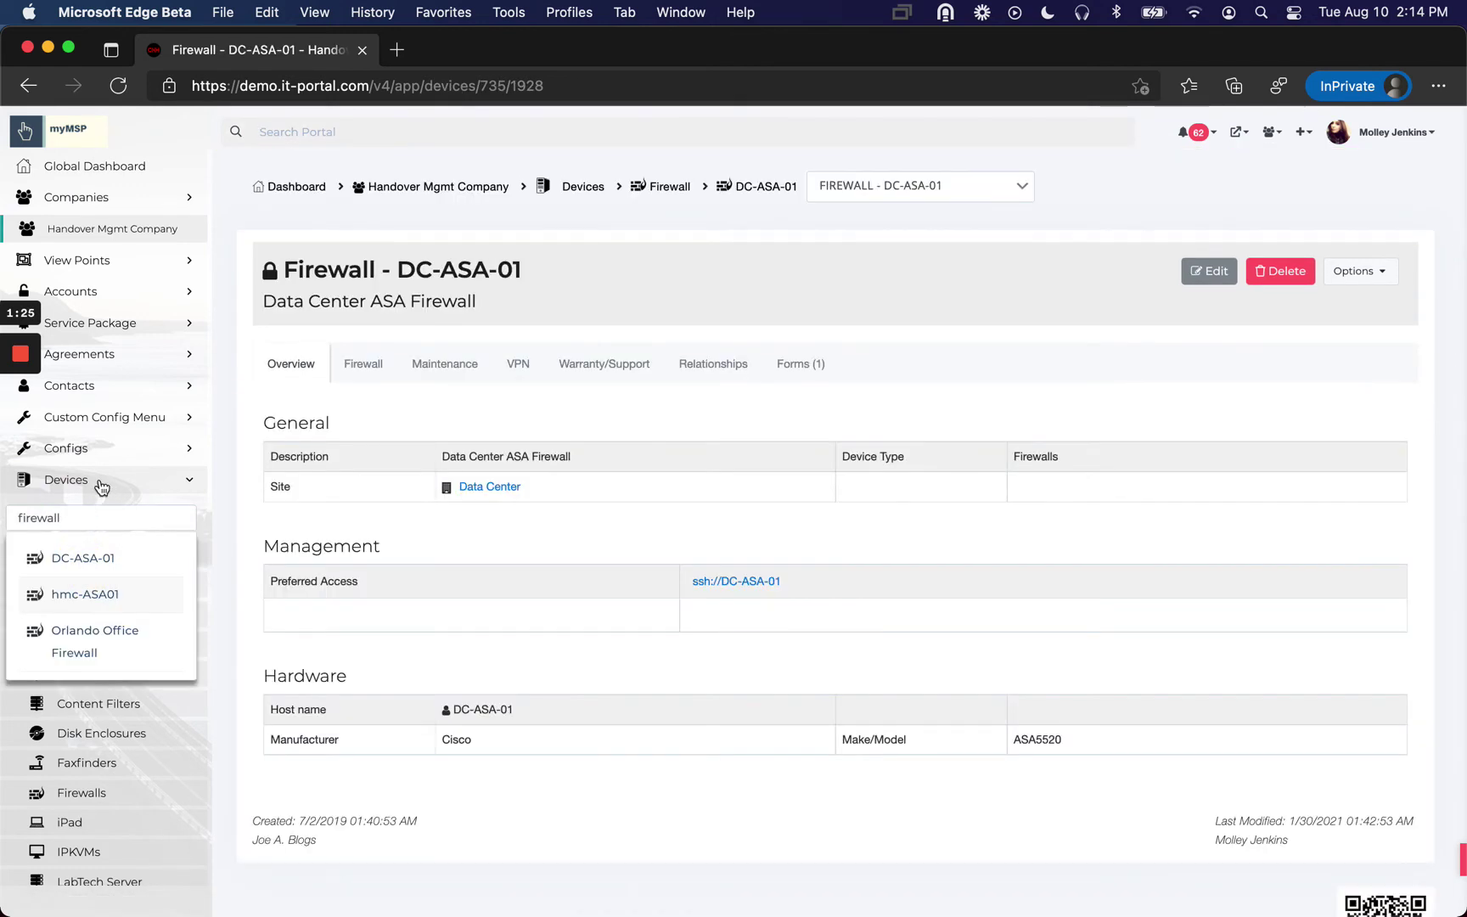
click(101, 484)
click(100, 486)
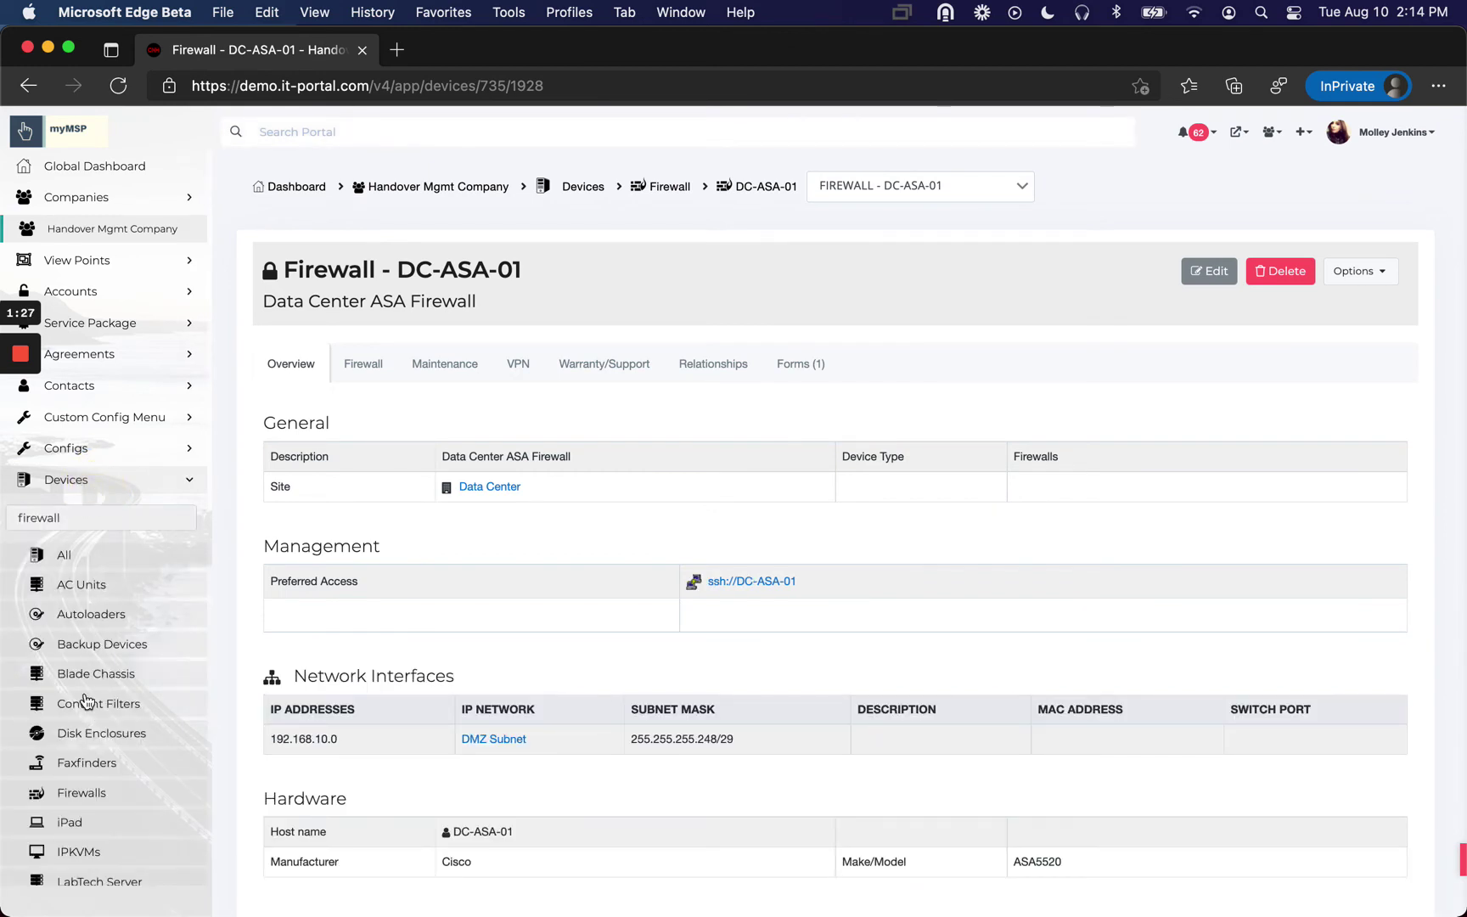
scroll(86, 725, down, 2)
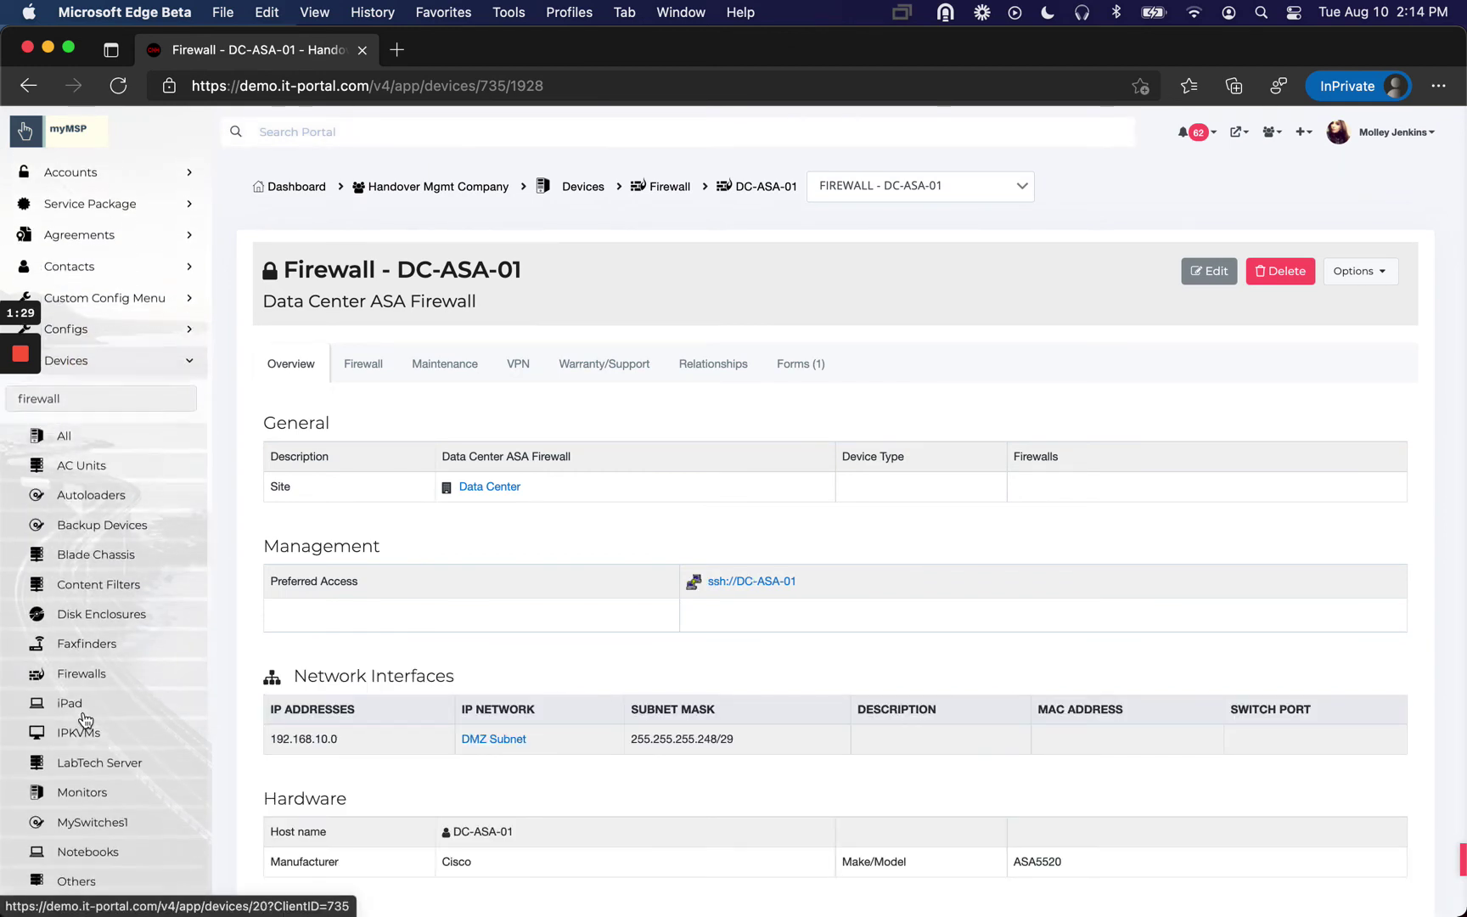
scroll(85, 724, down, 3)
scroll(84, 719, up, 3)
scroll(85, 720, up, 1)
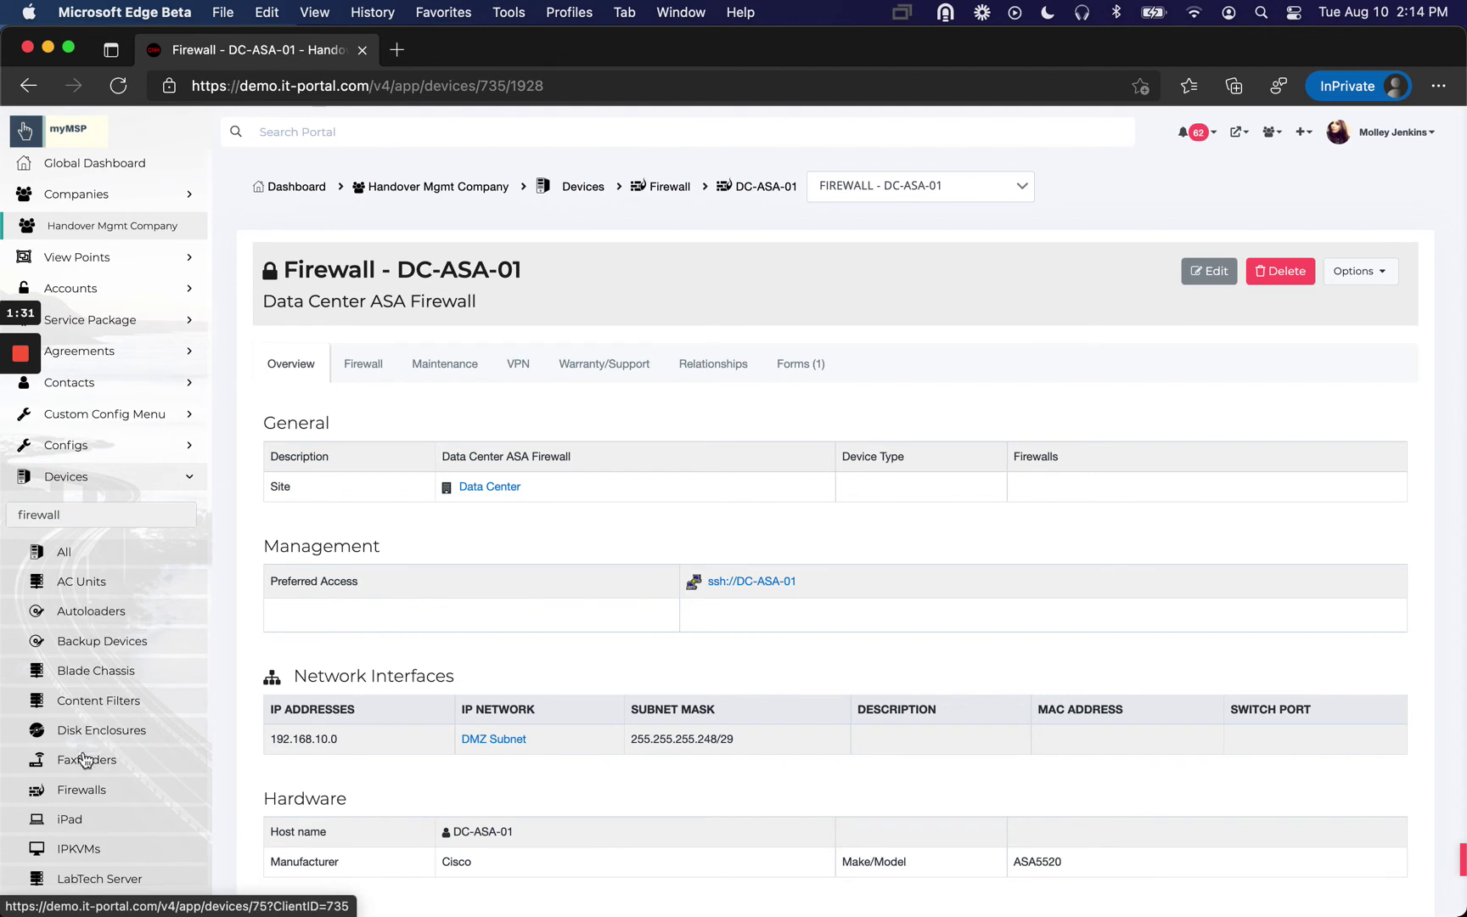
scroll(86, 763, down, 1)
scroll(84, 765, up, 1)
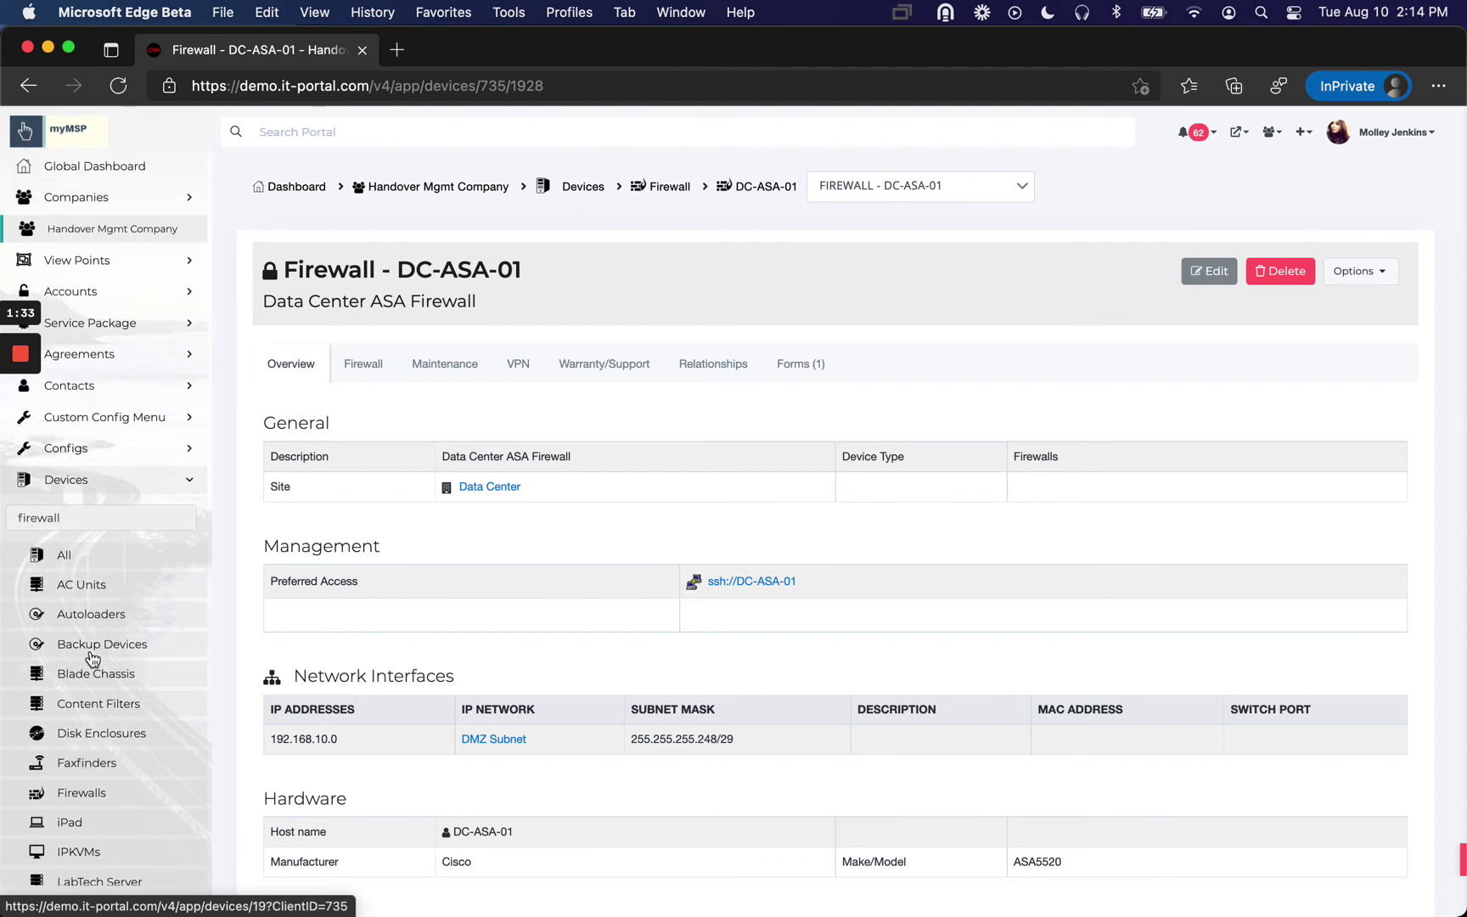
scroll(92, 648, down, 3)
scroll(95, 649, up, 3)
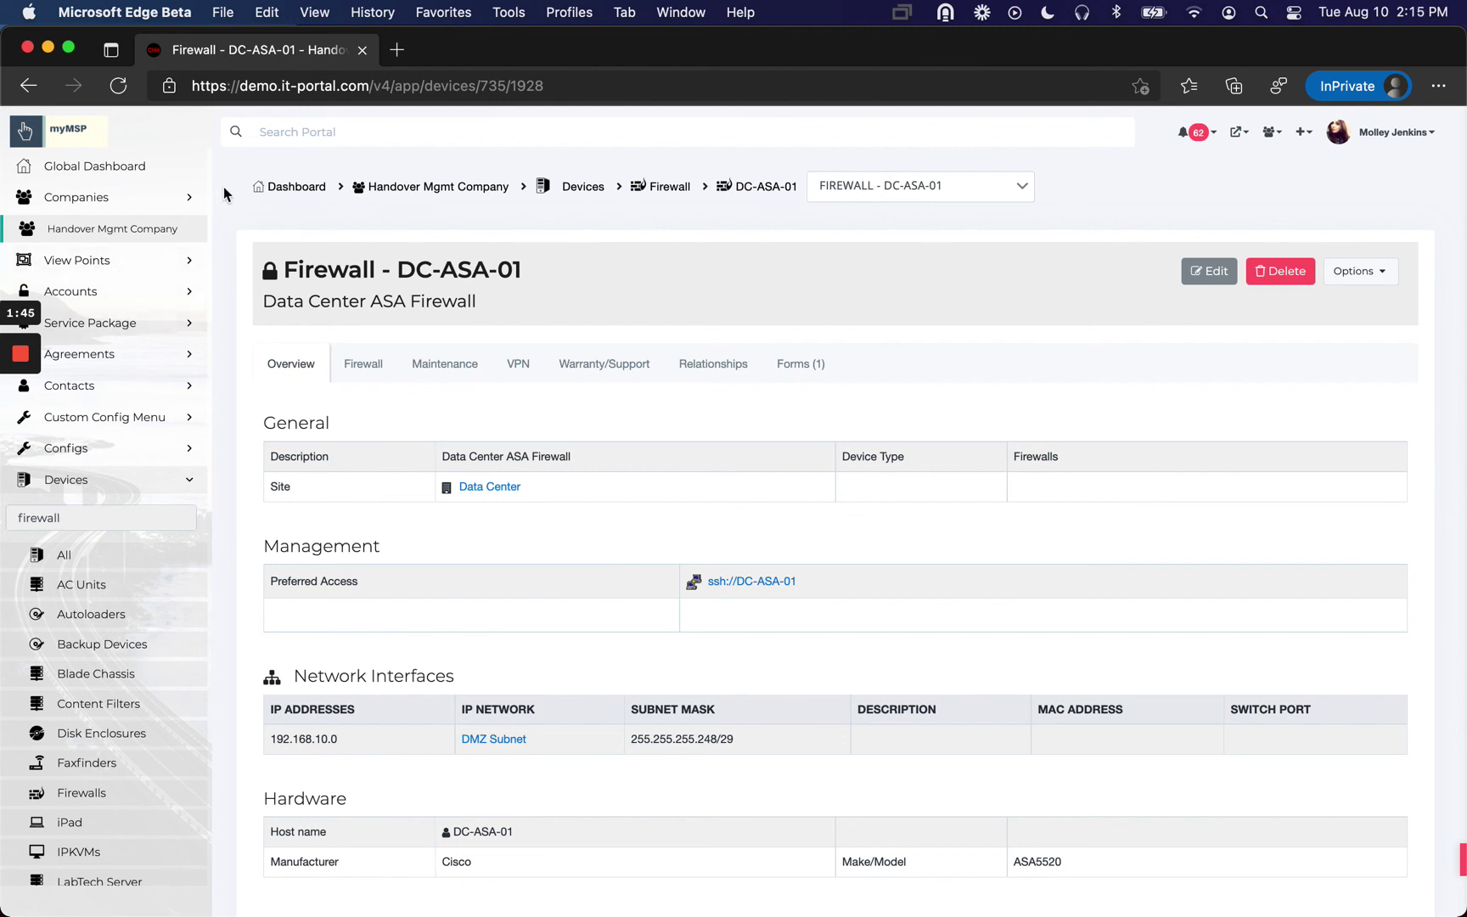
click(309, 131)
click(740, 241)
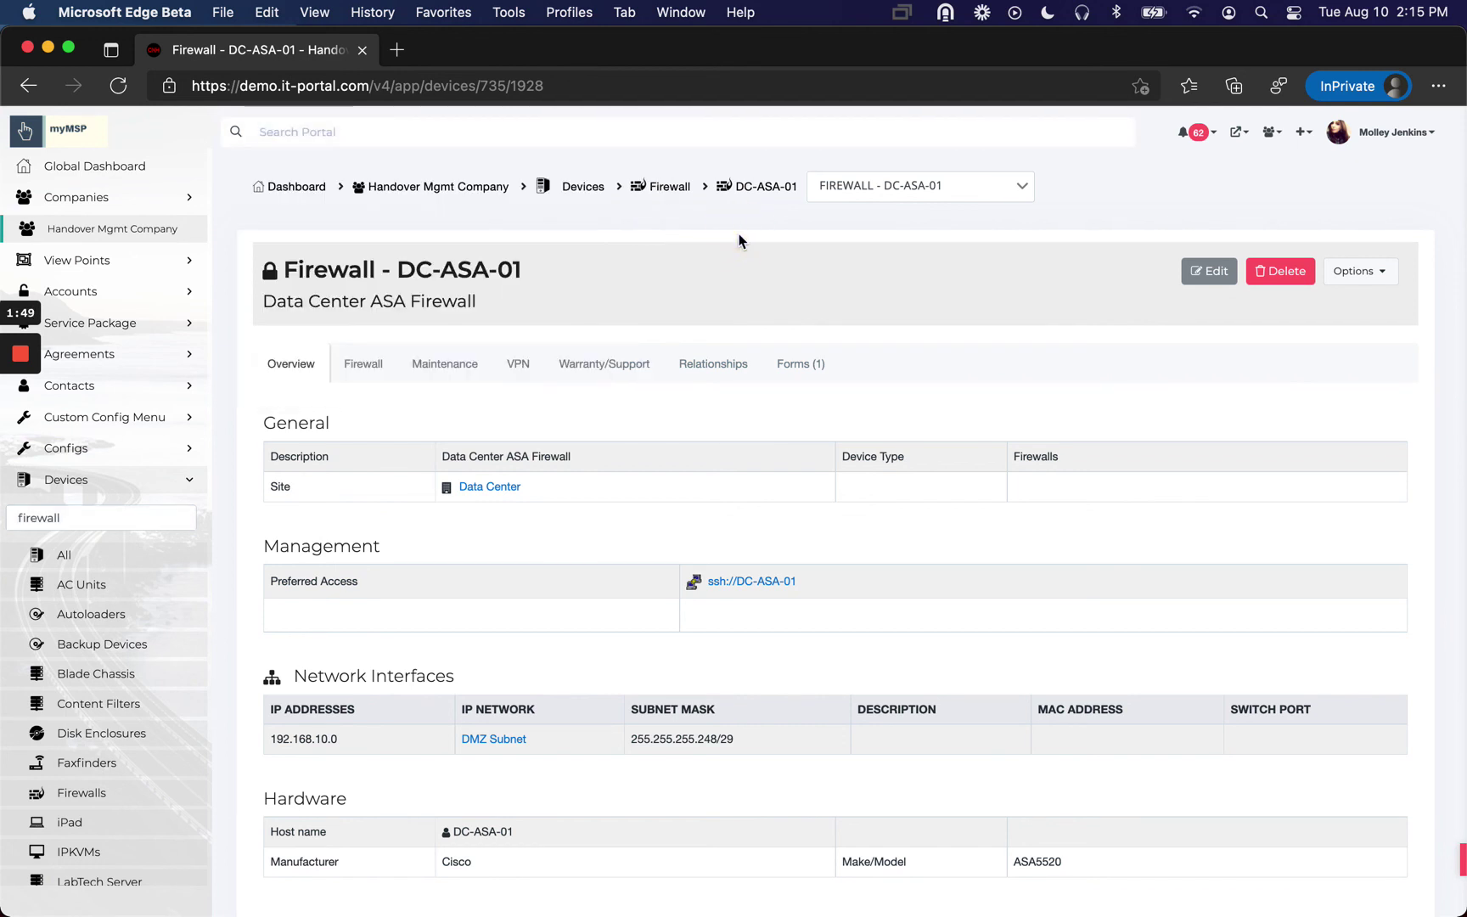